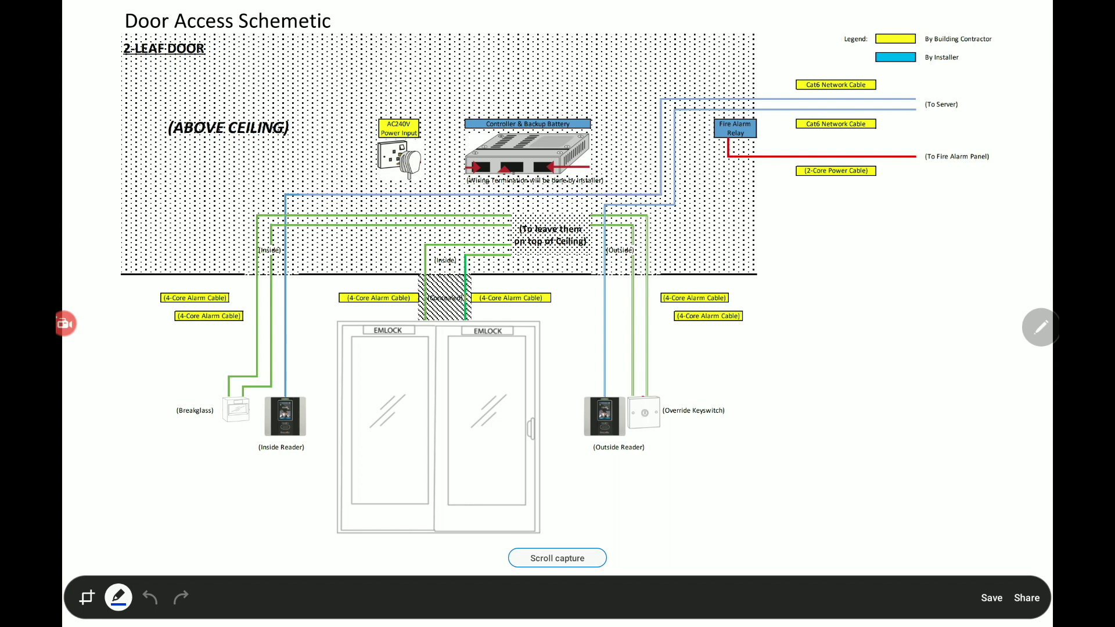
Draw a short horizontal blue pen stroke left of the Fire Alarm Relay box, below 'To Fire Alarm Panel'
{"action": "left_click_drag", "start_coordinate": [907, 161], "coordinate": [947, 161]}
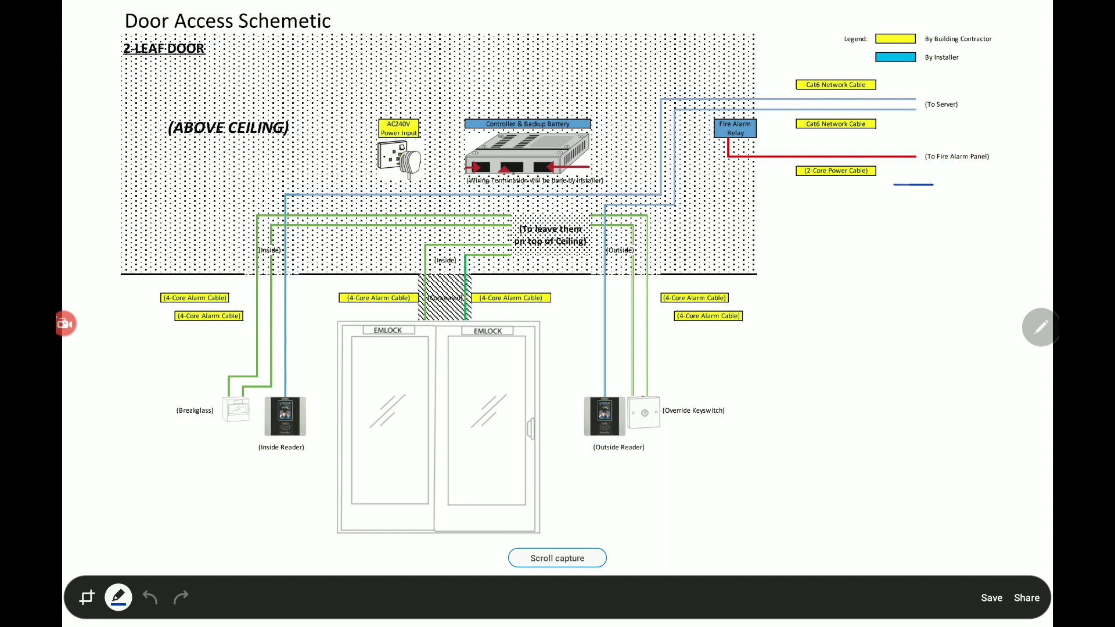